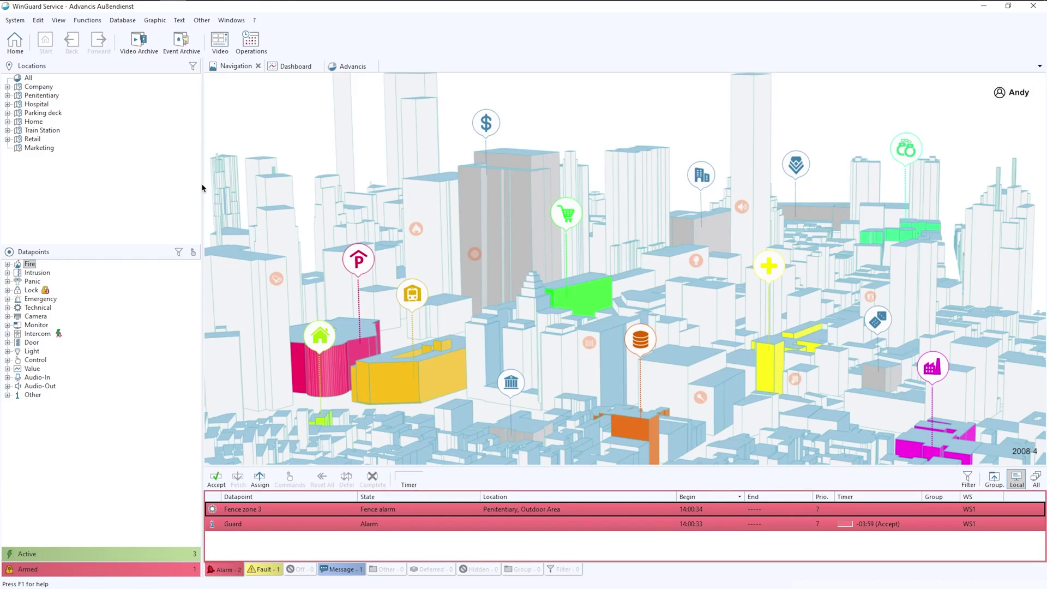
Step: Preview the world map and Europe map dashboards, returning each time to the 3-D city view
left_click(282, 68)
left_click(341, 66)
left_click(235, 67)
left_click(234, 69)
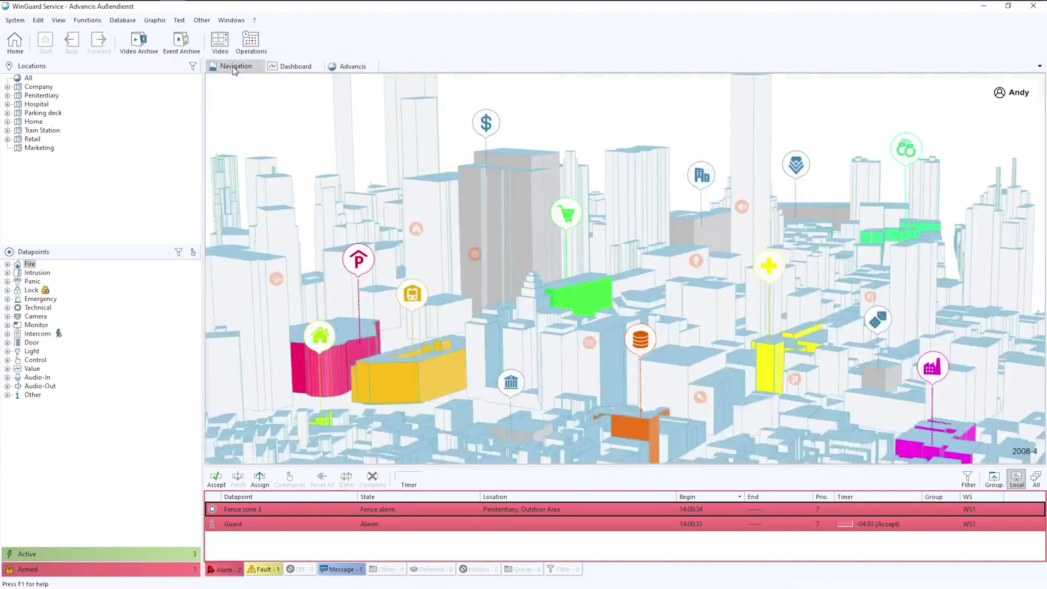
Step: Try a dark interface design, revert to Arctic Flat, and enlarge the Locations panel
left_click(14, 20)
mouse_move(45, 129)
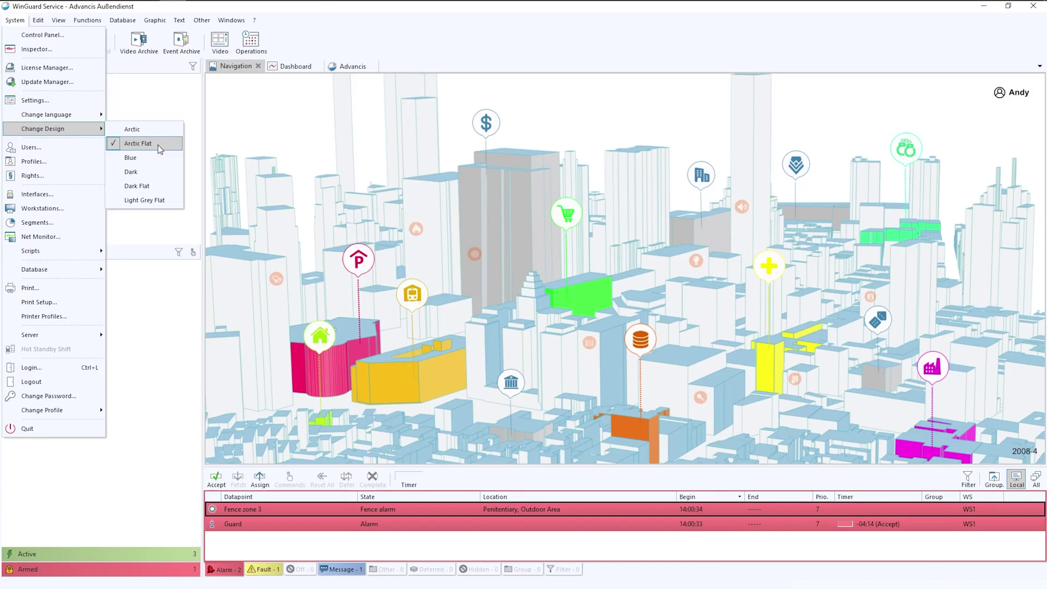
left_click(141, 187)
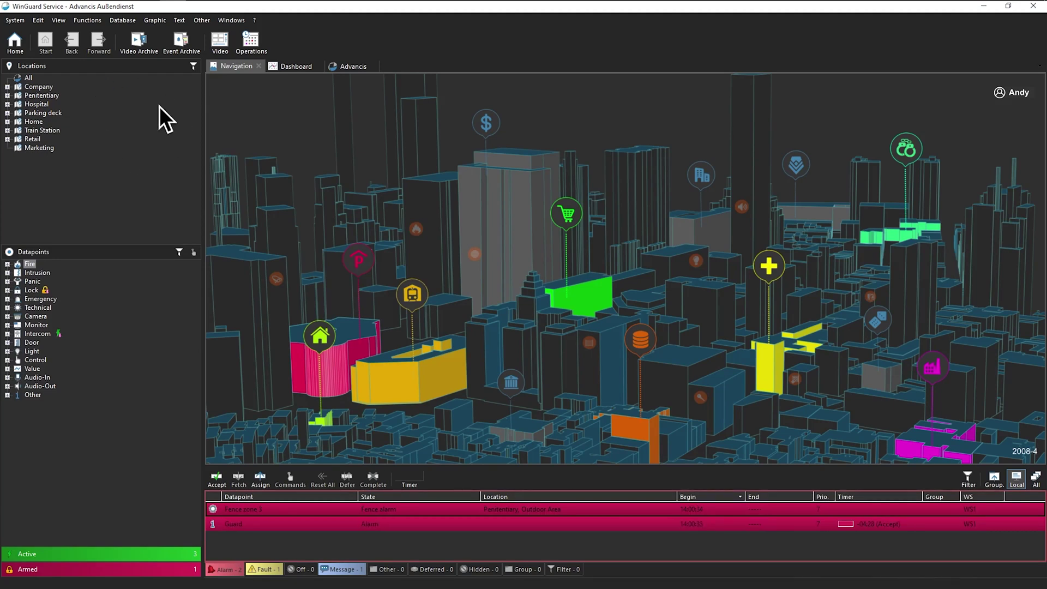
left_click(15, 20)
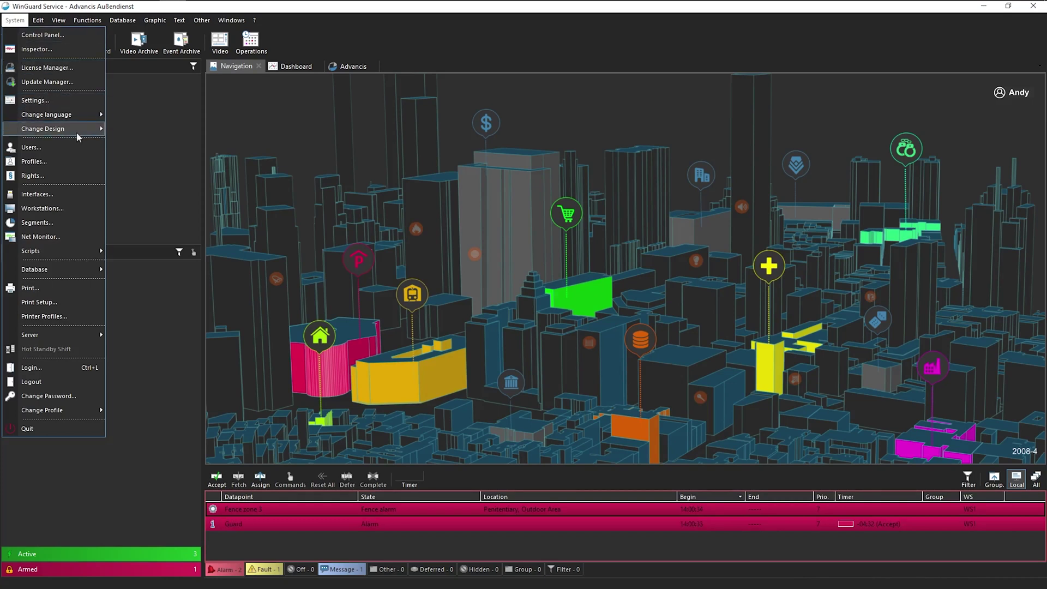
left_click(158, 145)
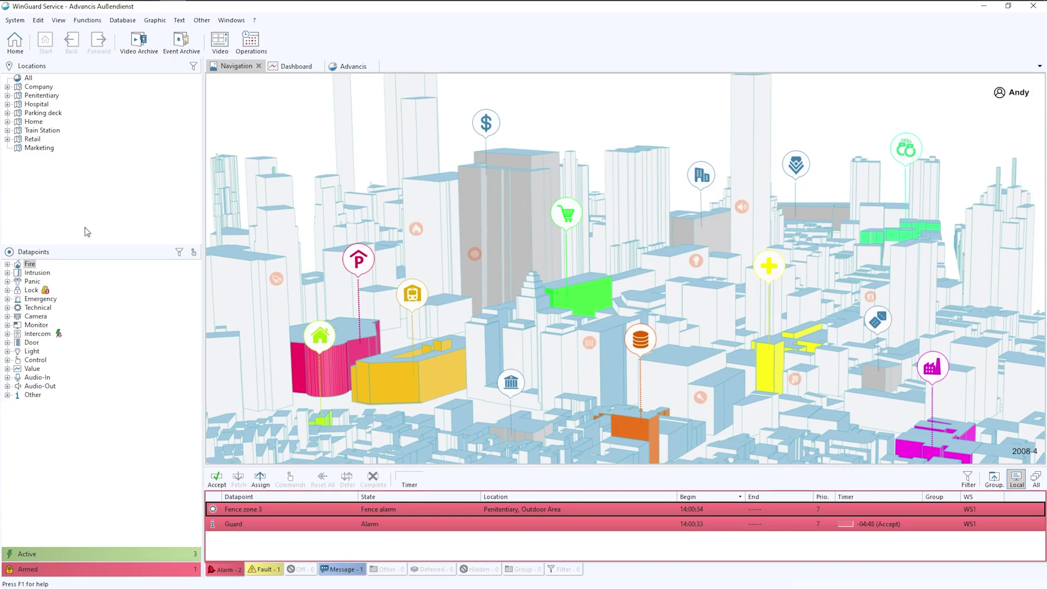
left_click_drag(101, 254, 106, 301)
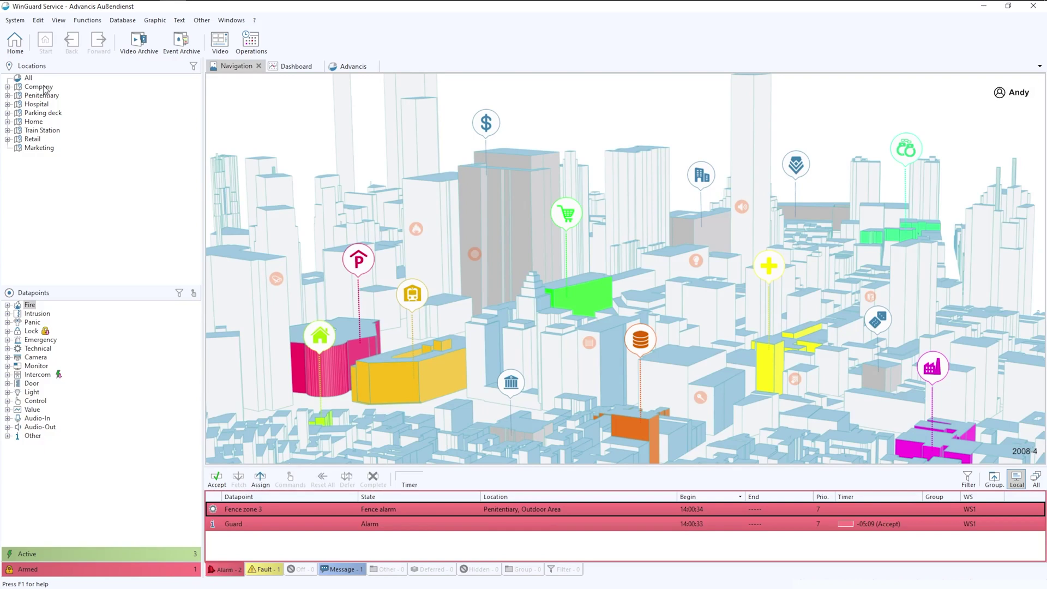
Step: Expand the Company location in the Locations tree and open its site view
left_click(8, 87)
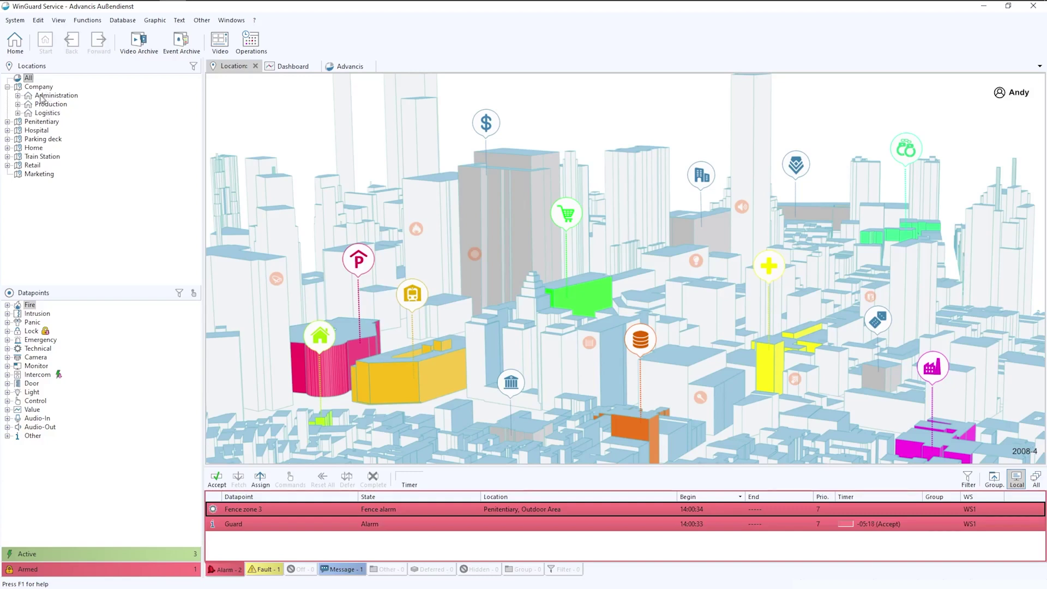
left_click(42, 90)
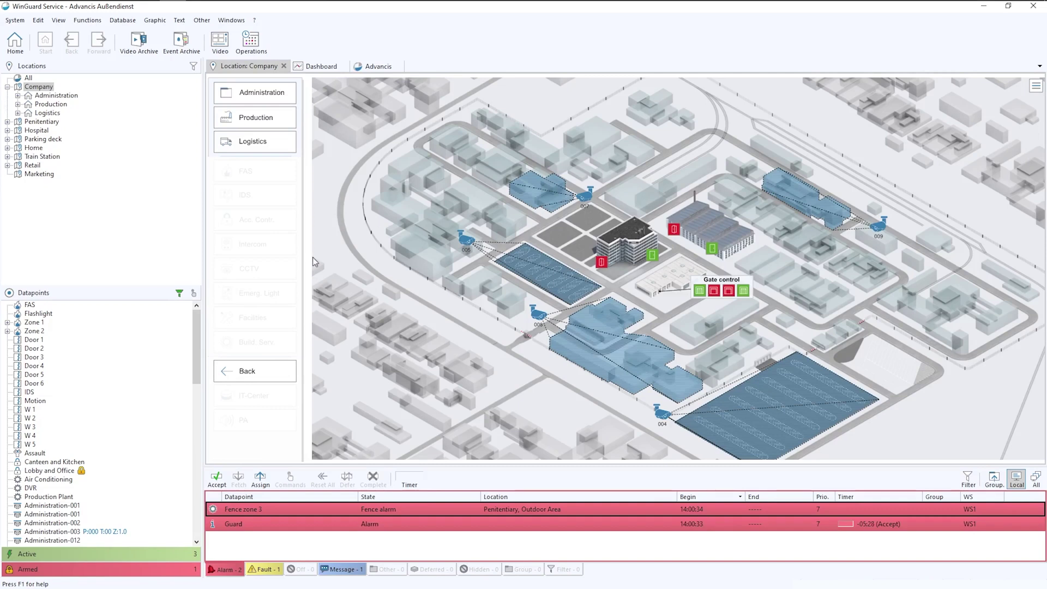
Step: Open the Administration building, list its floors, and display the 1st Floor plan
left_click(54, 96)
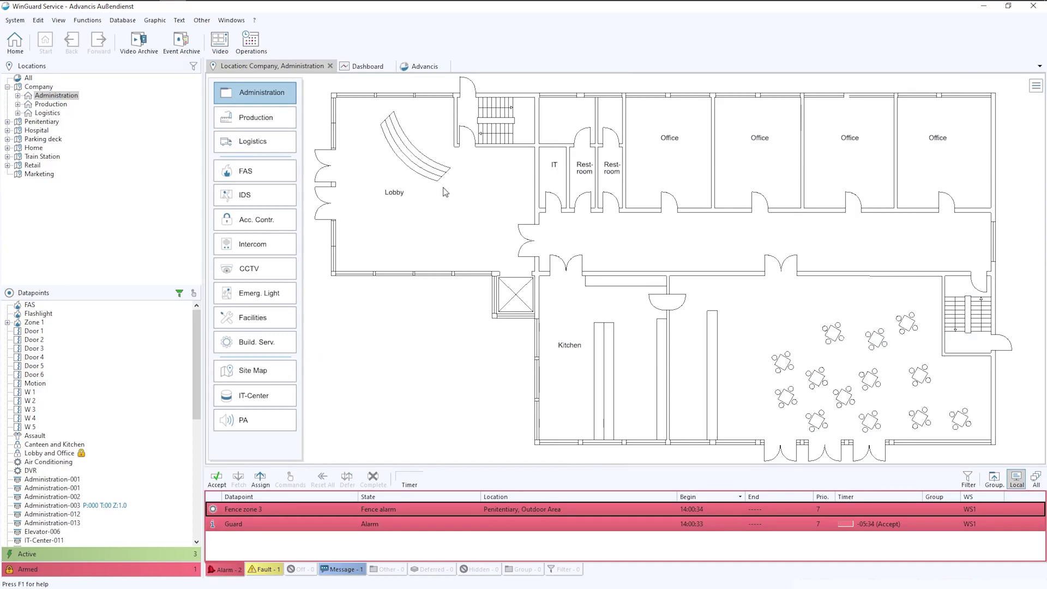
left_click(16, 96)
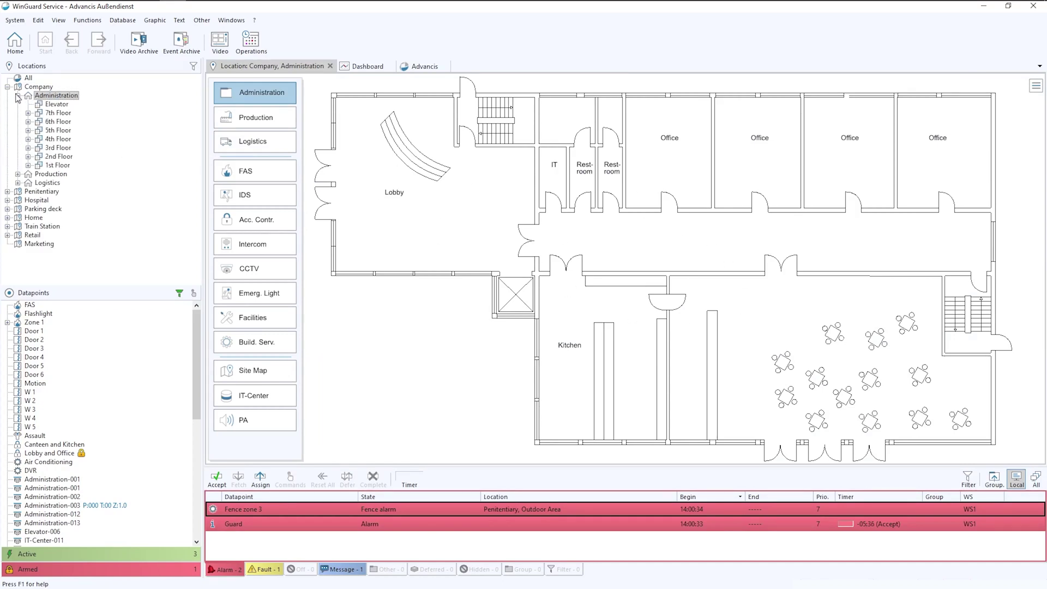
left_click(54, 165)
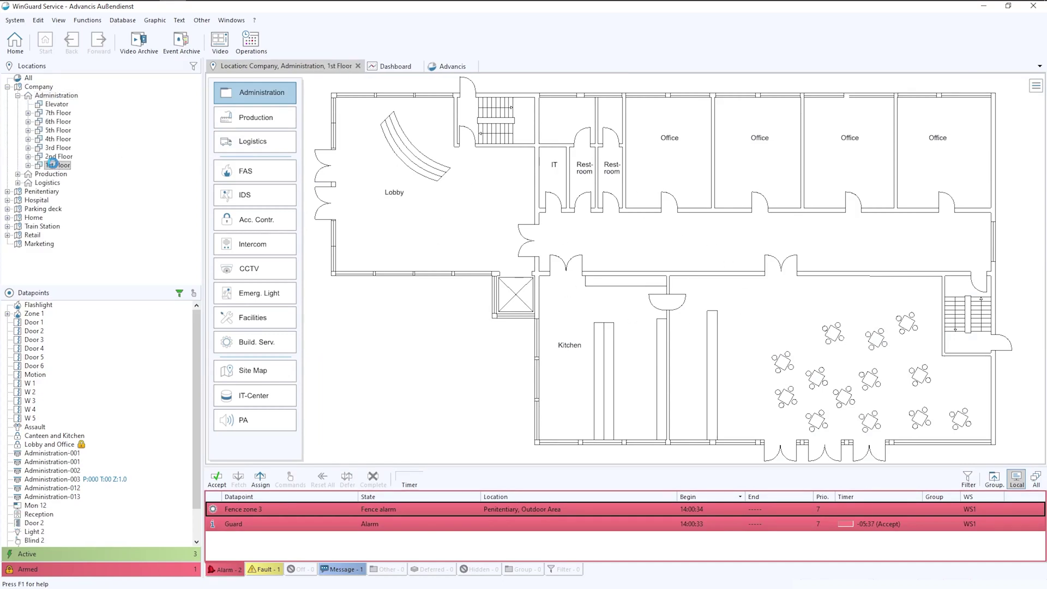
Step: Turn on the FAS, IDS and CCTV layers on the 1st Floor plan
left_click(250, 173)
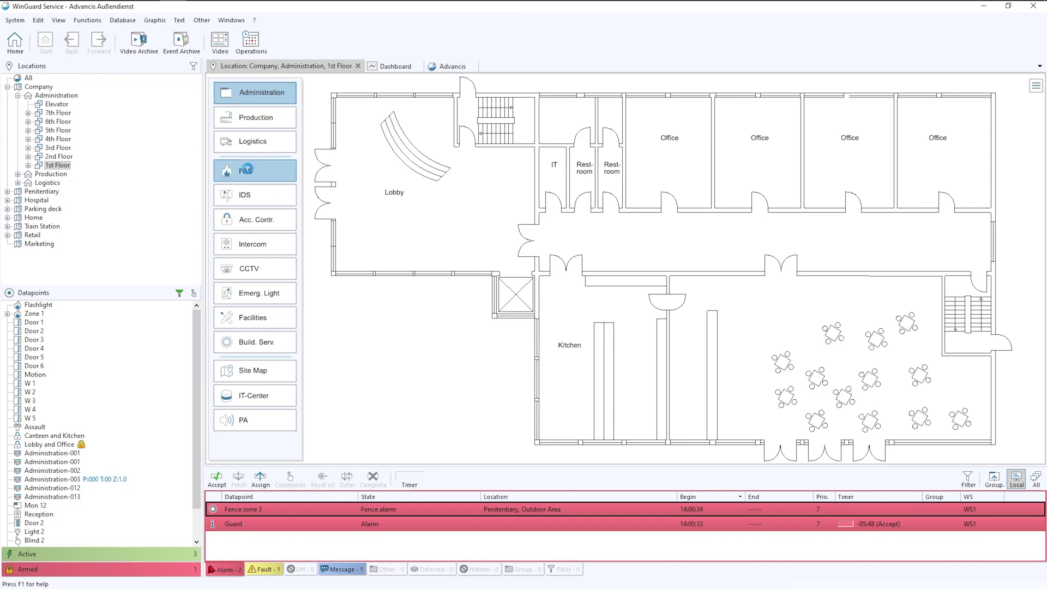
left_click(254, 196)
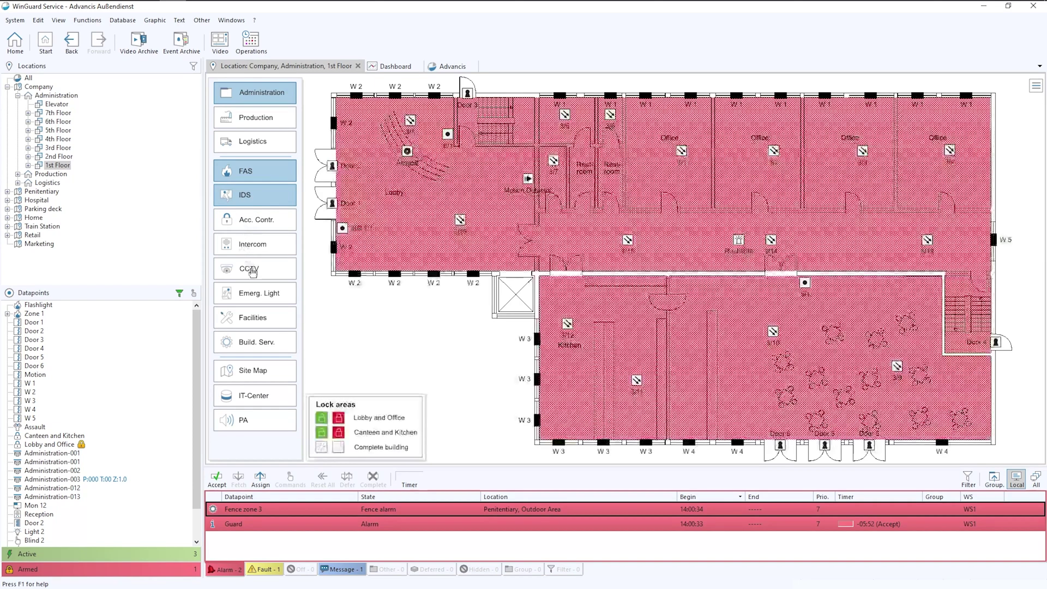
left_click(248, 267)
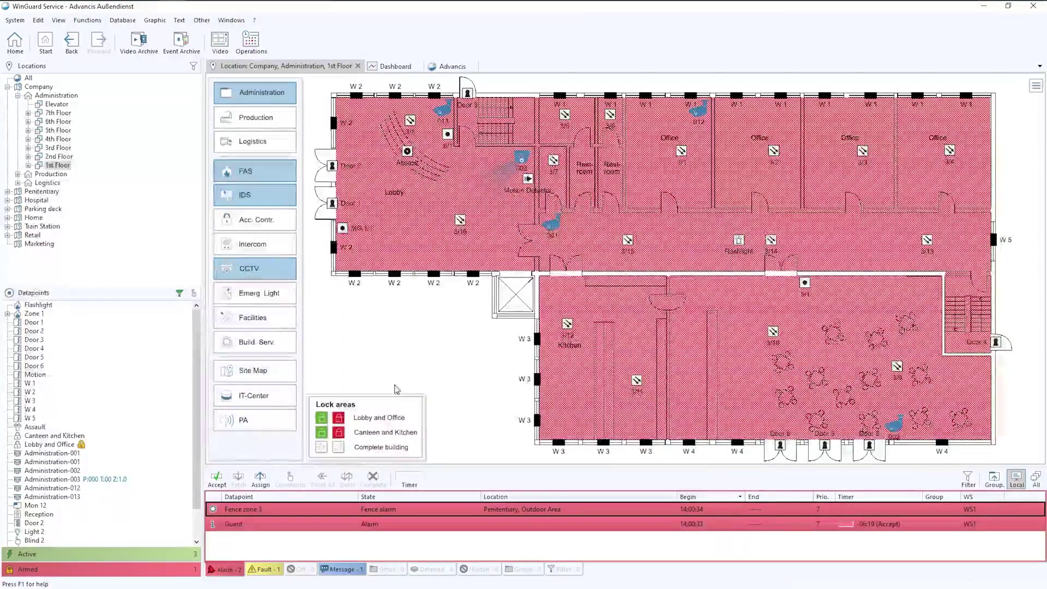
Step: Disarm the Lobby and Office lock area and return to the Company site view
left_click(322, 419)
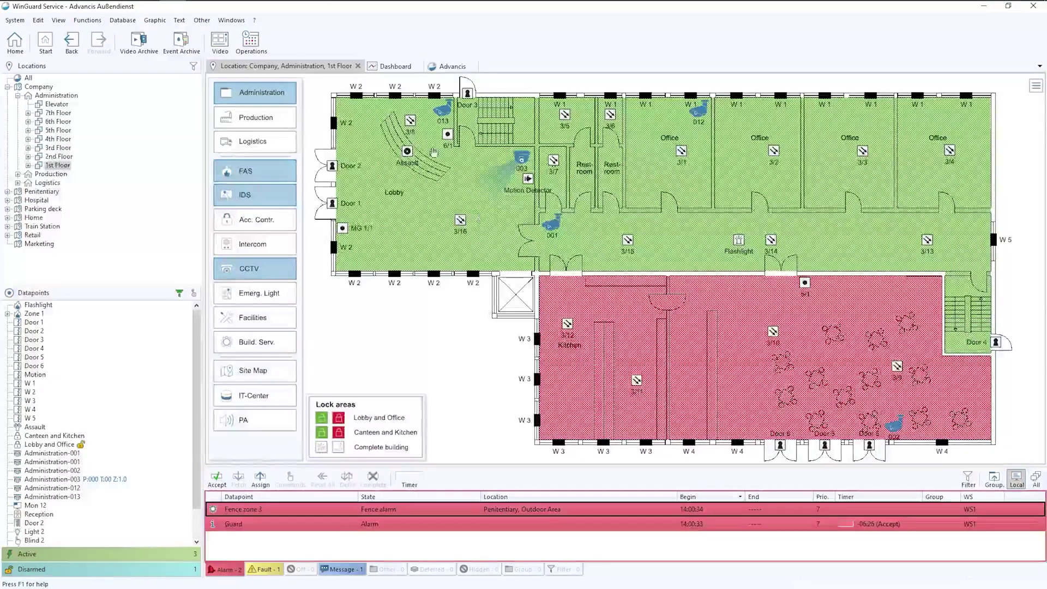
left_click(18, 96)
left_click(8, 87)
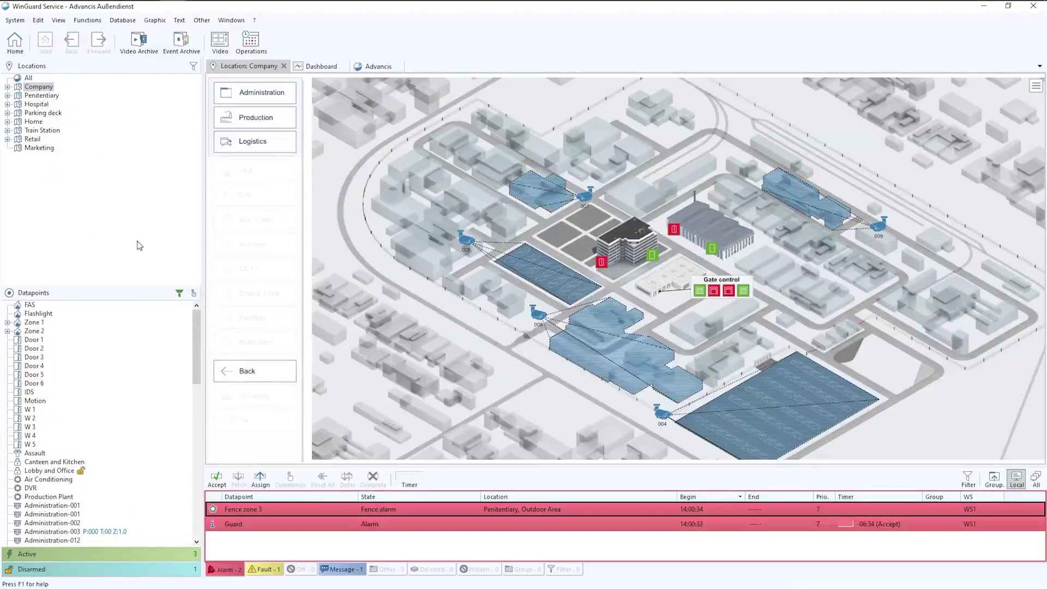
Step: Show All locations, expand the Camera datapoints, and briefly expand the Retail cameras
left_click(27, 78)
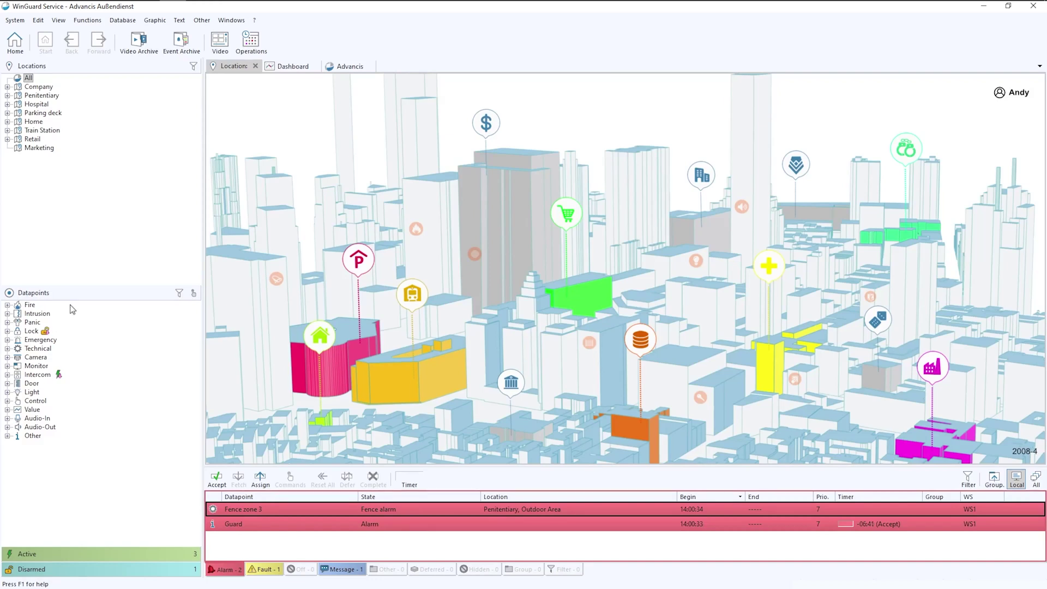
left_click(7, 357)
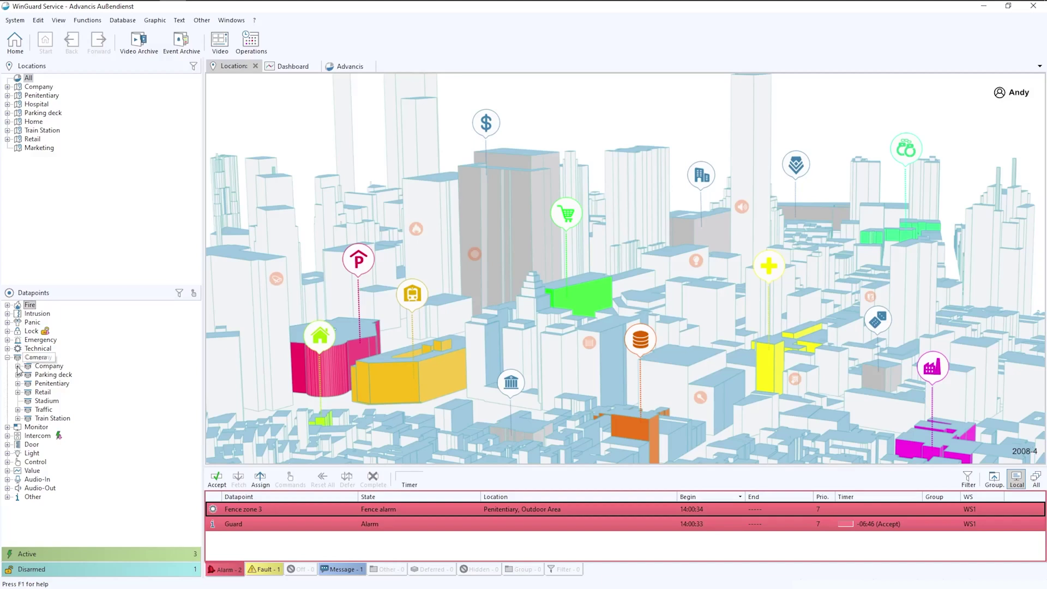
left_click(18, 392)
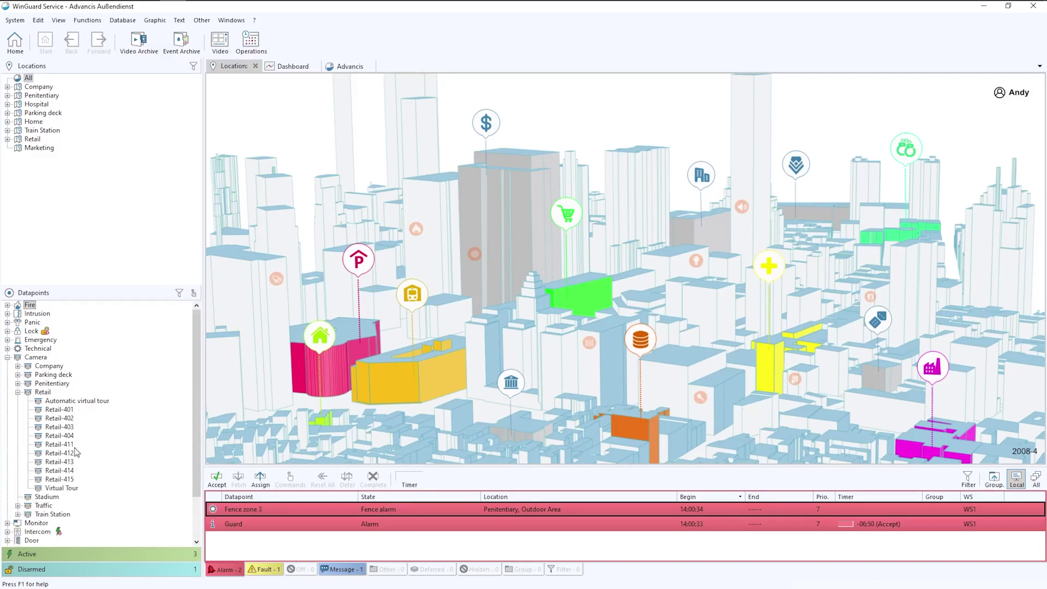
left_click(18, 392)
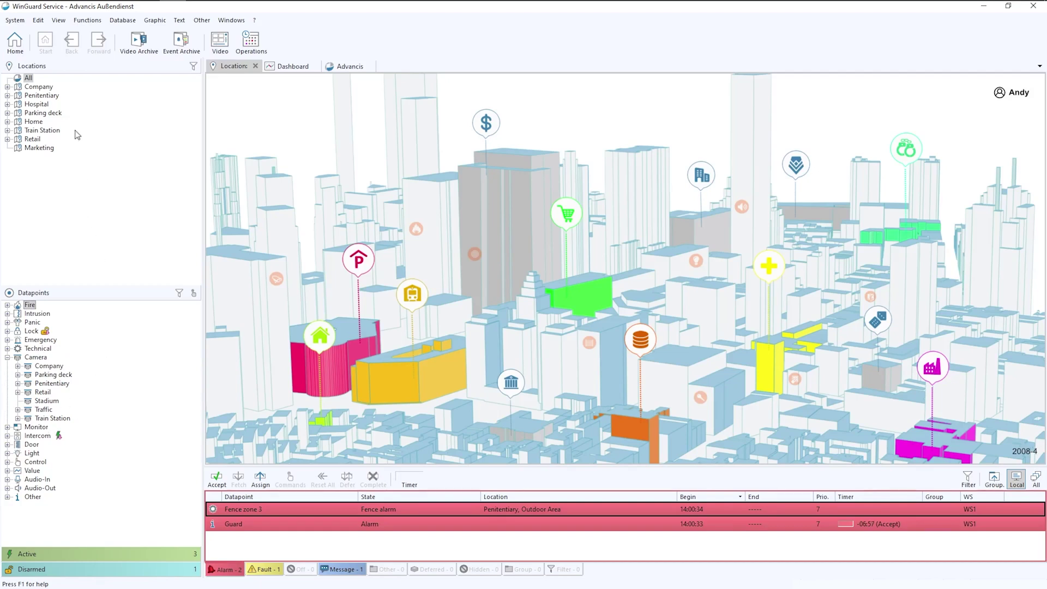
Step: Open the Company site view
left_click(25, 86)
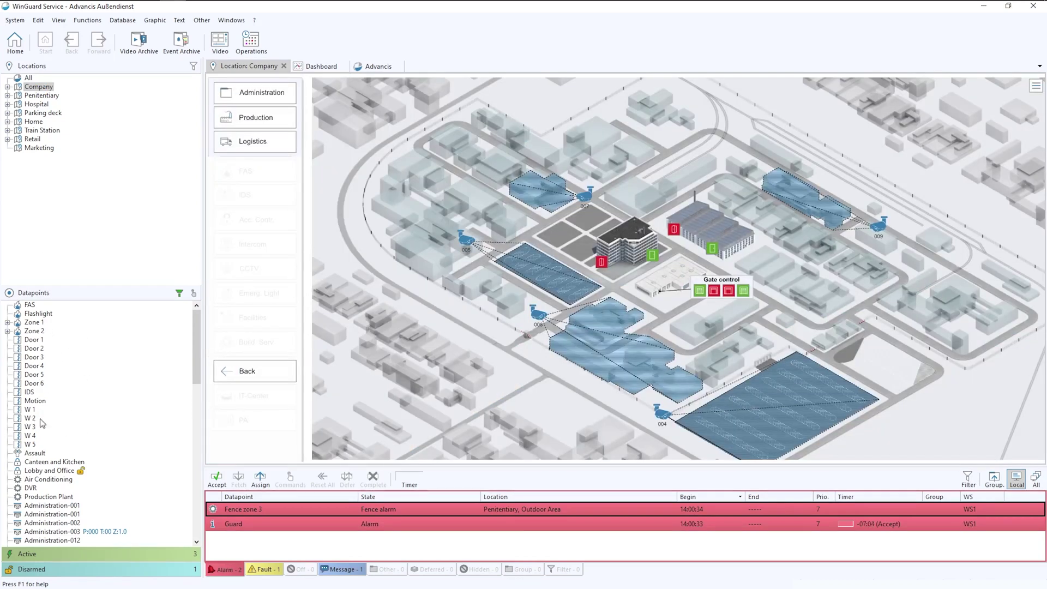
scroll(60, 446, "down", 7)
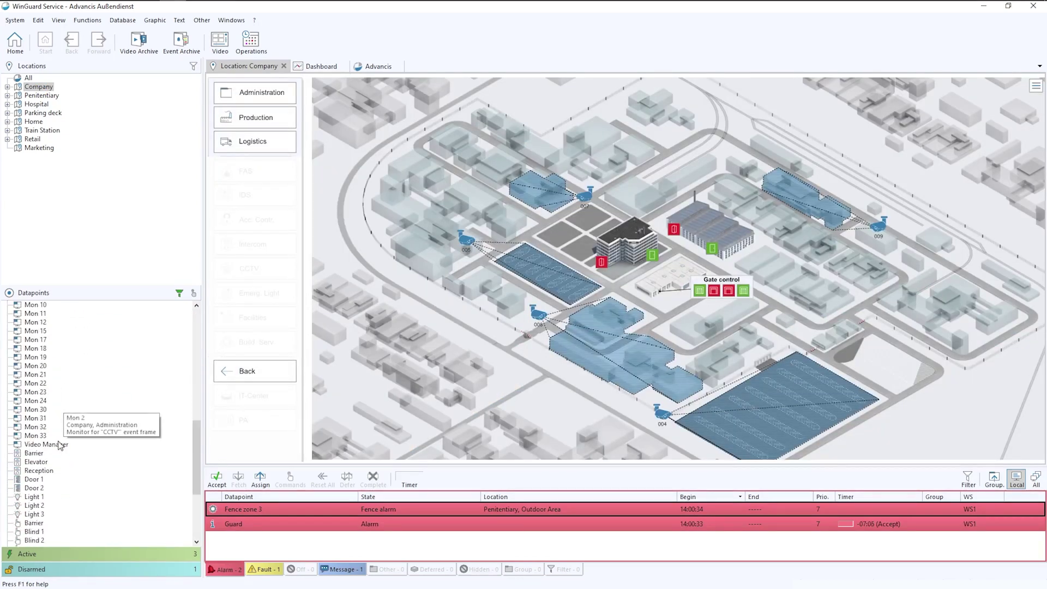
scroll(60, 446, "up", 7)
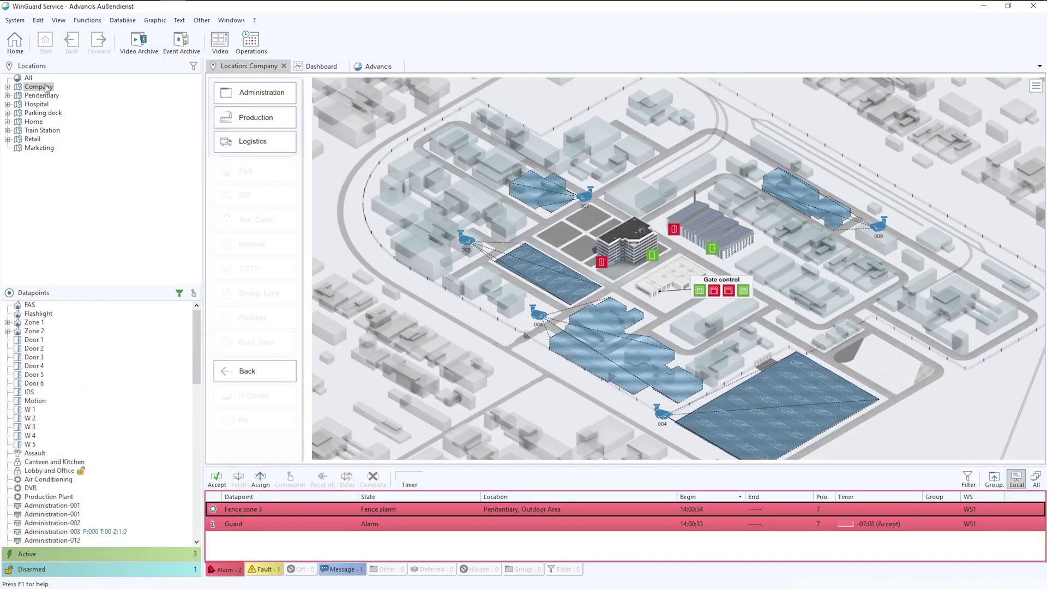
Step: View the Administration 1st Floor plan, then collapse Company and return to All locations
left_click(8, 87)
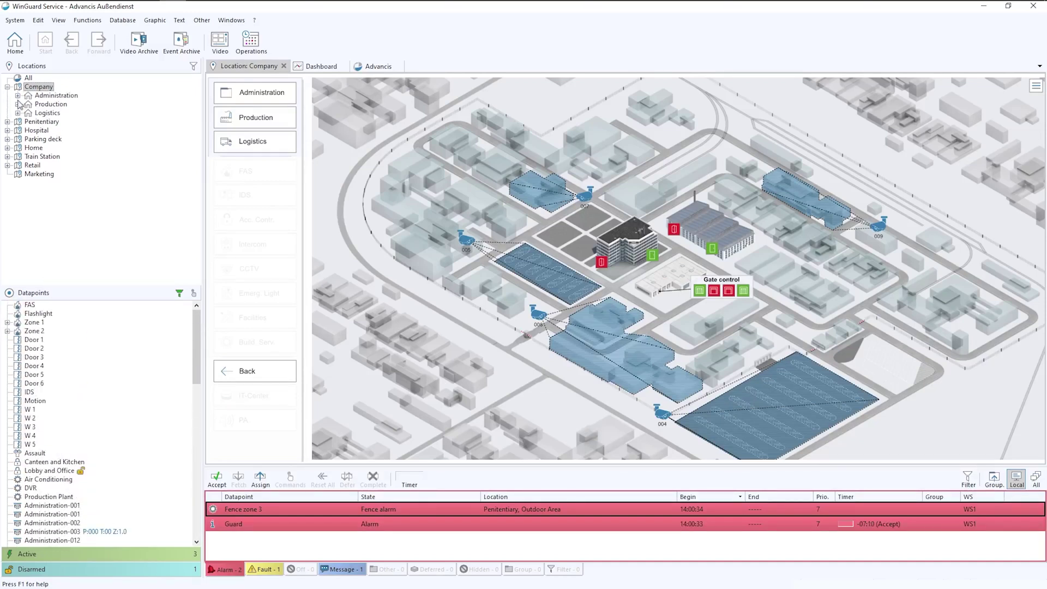
left_click(17, 95)
left_click(50, 166)
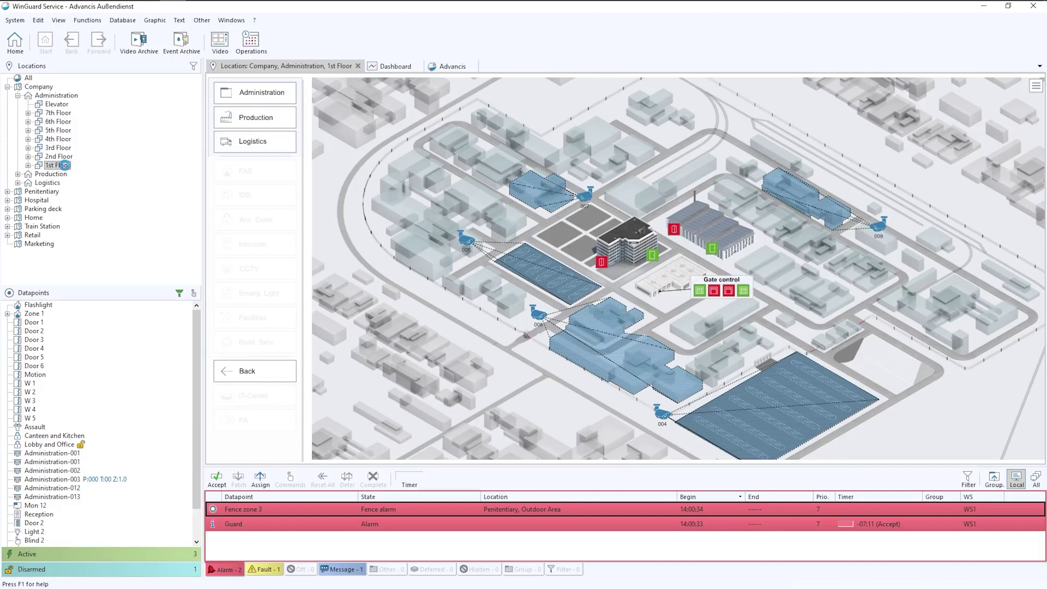
scroll(110, 474, "down", 2)
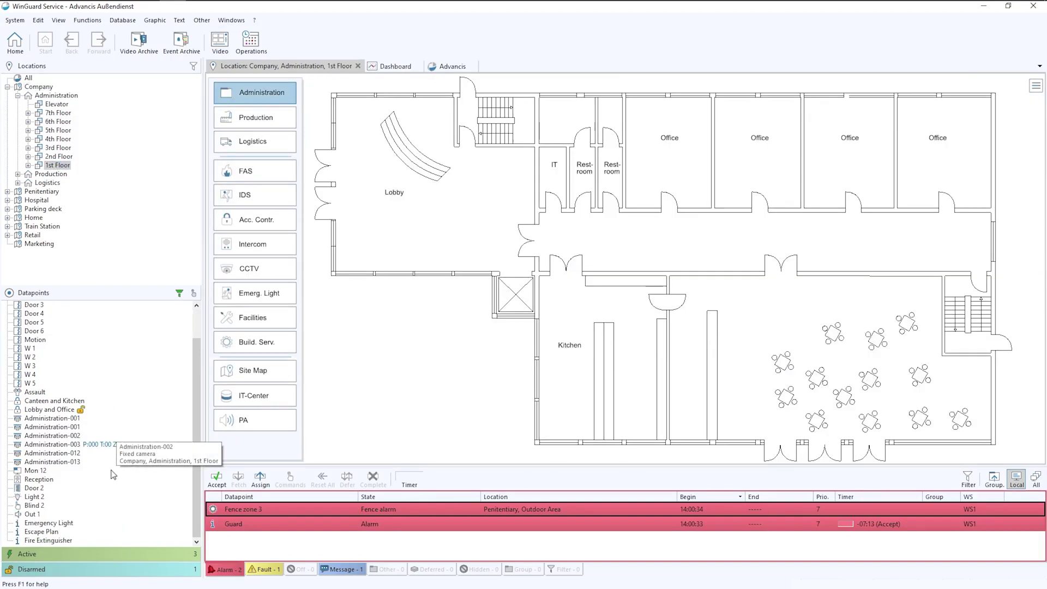
scroll(113, 474, "up", 2)
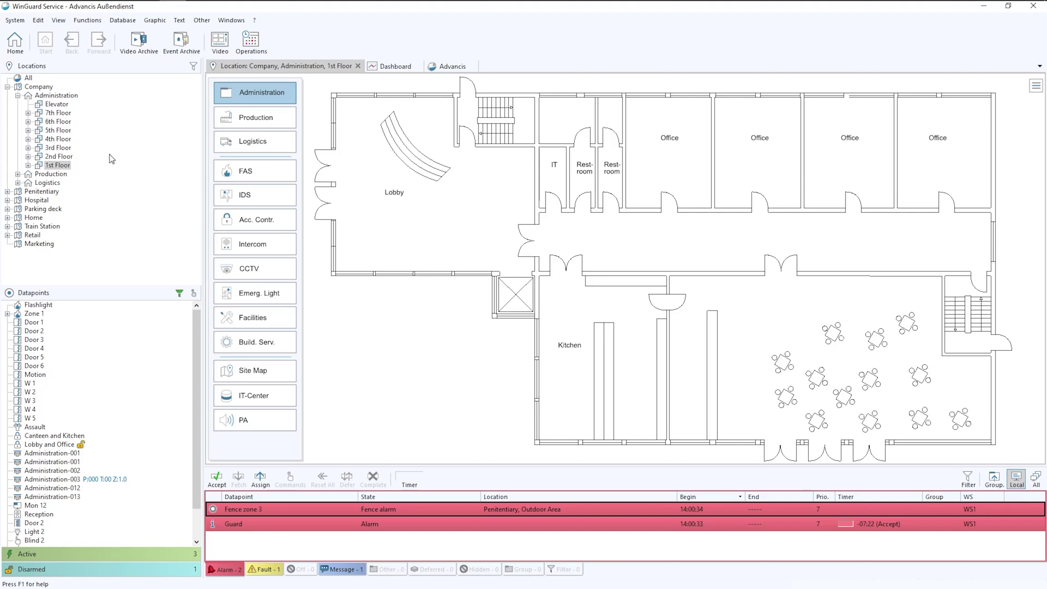
left_click(7, 87)
left_click(27, 78)
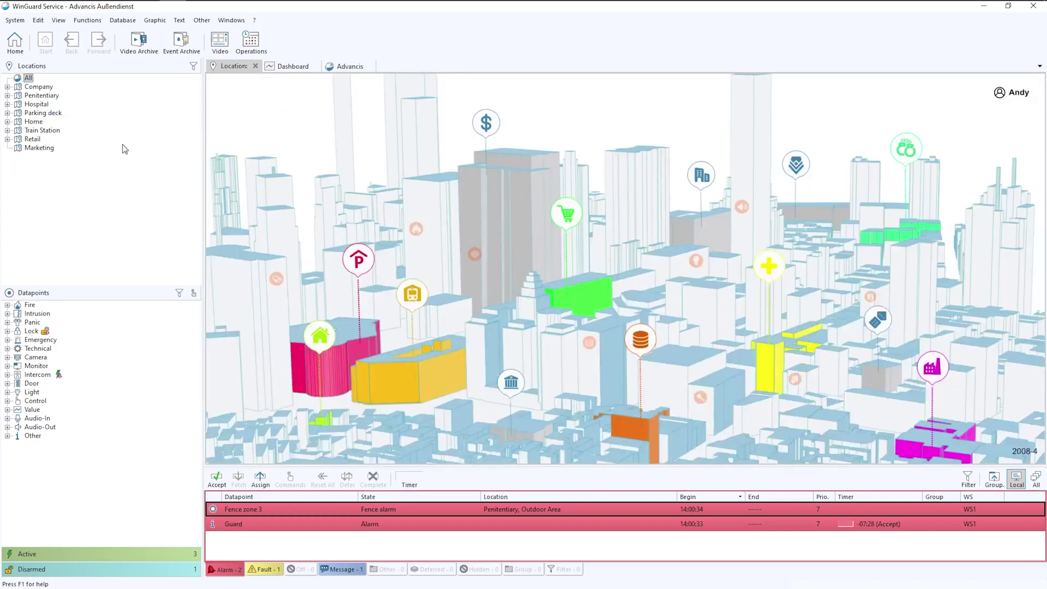
right_click(74, 69)
left_click(99, 73)
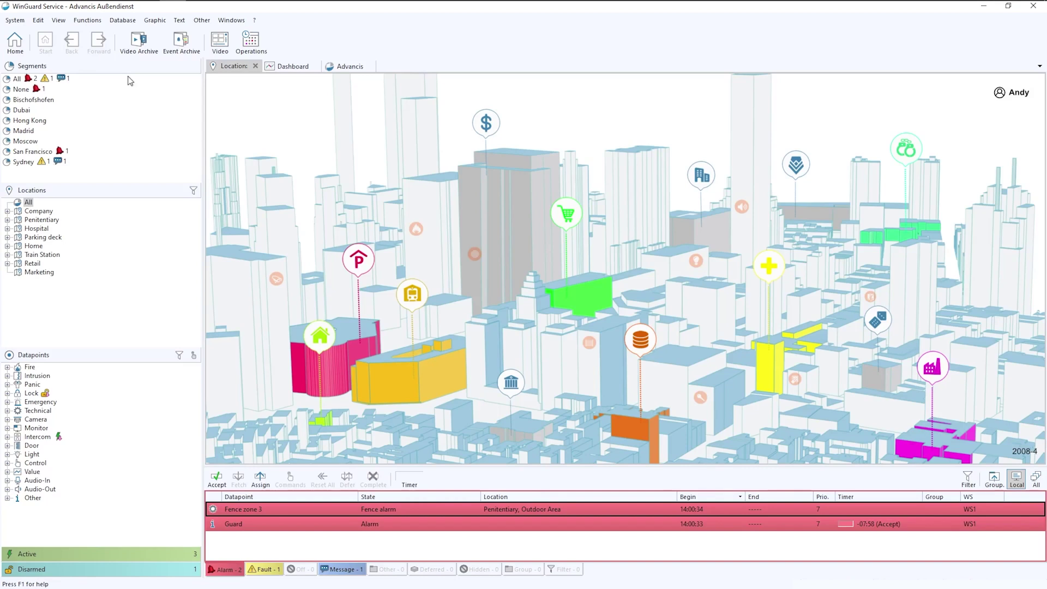
right_click(89, 67)
left_click(118, 77)
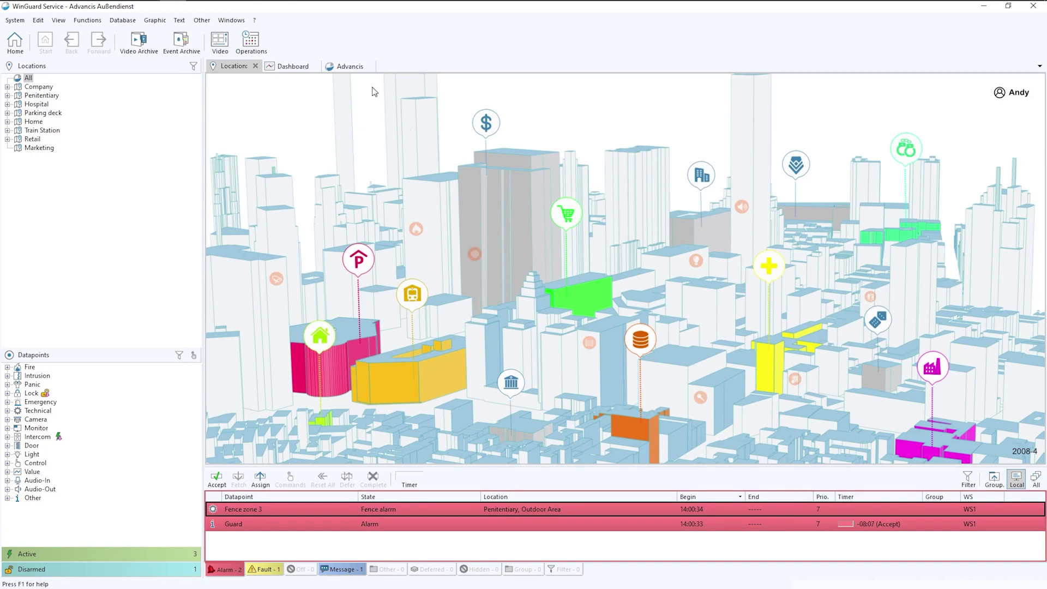
Step: Open the Dashboard and drill into Moskau: 6 open, 9 total, 4 timed-out events
left_click(283, 66)
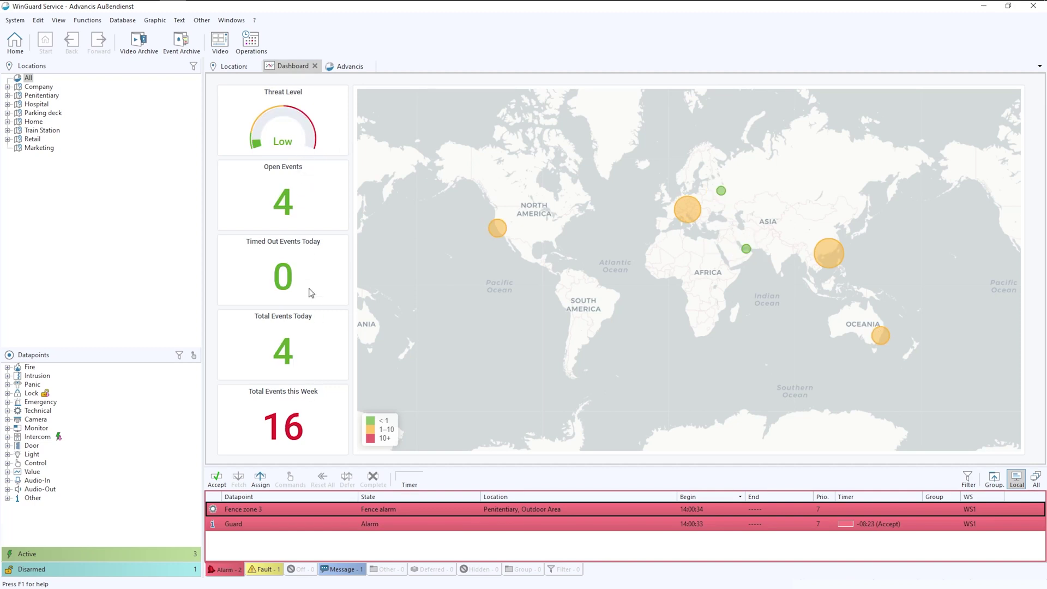
mouse_move(322, 216)
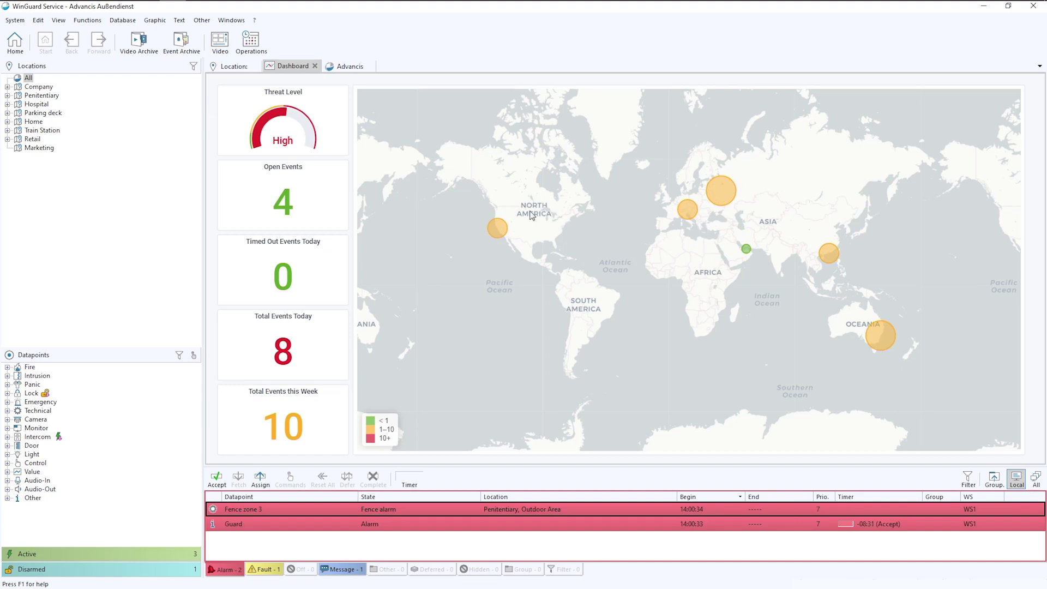
left_click(725, 194)
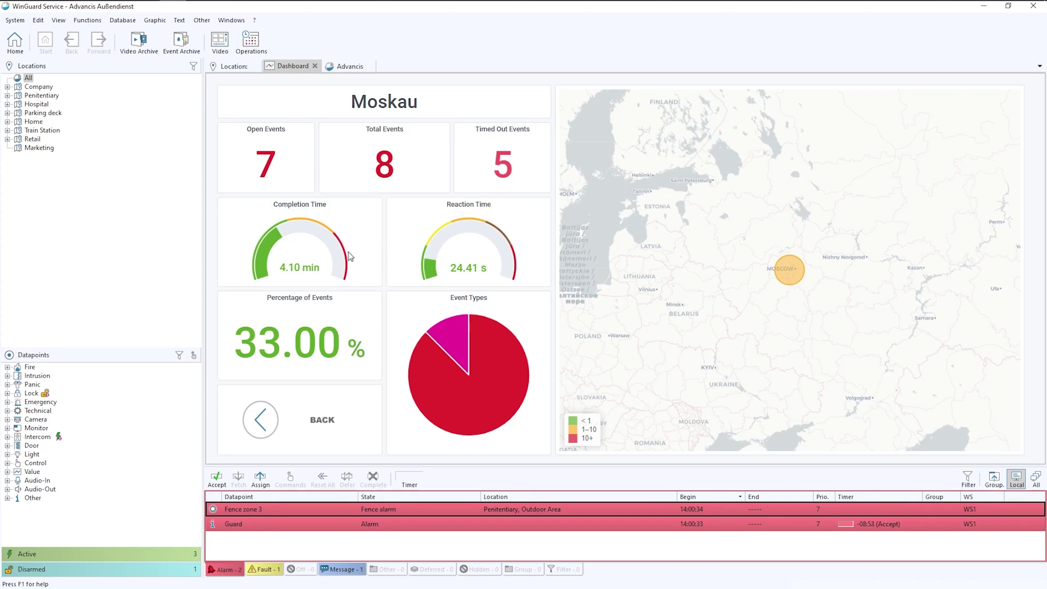
Step: Open the Advancis office map and show the Netherlands and United Kingdom offices
left_click(351, 67)
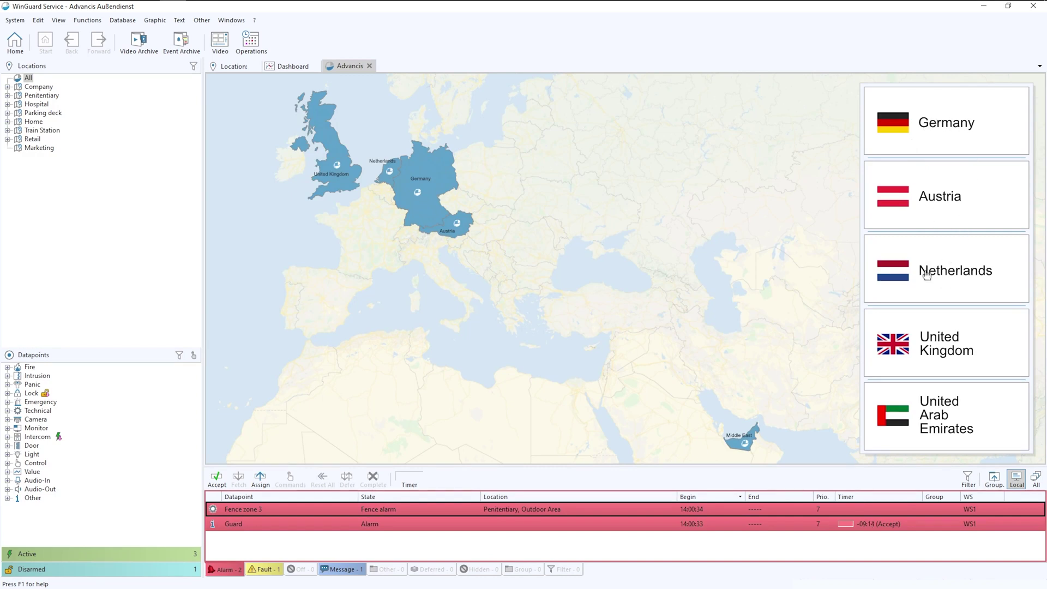
left_click(941, 278)
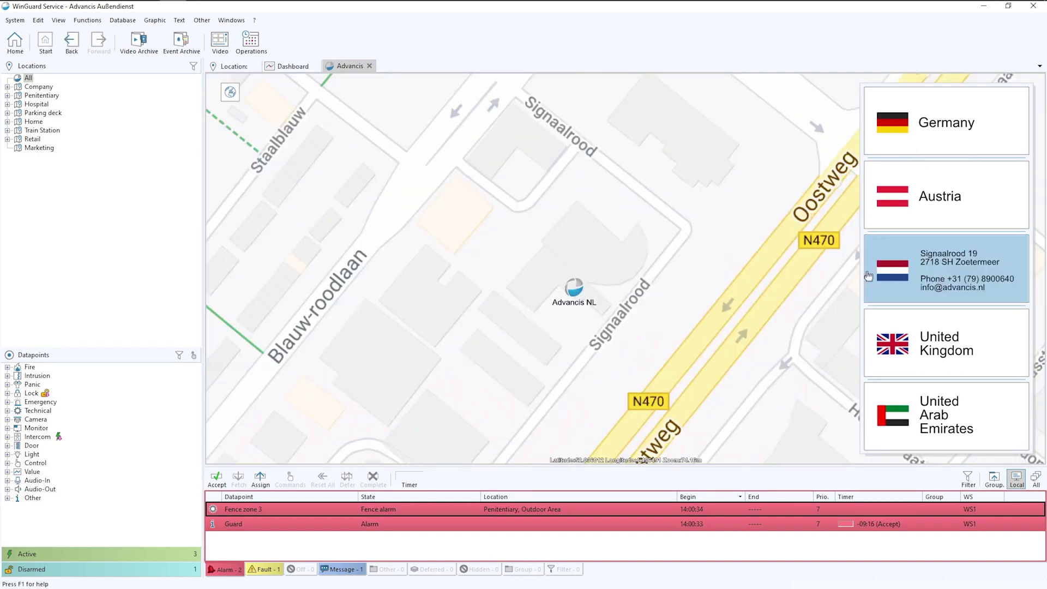
left_click(929, 347)
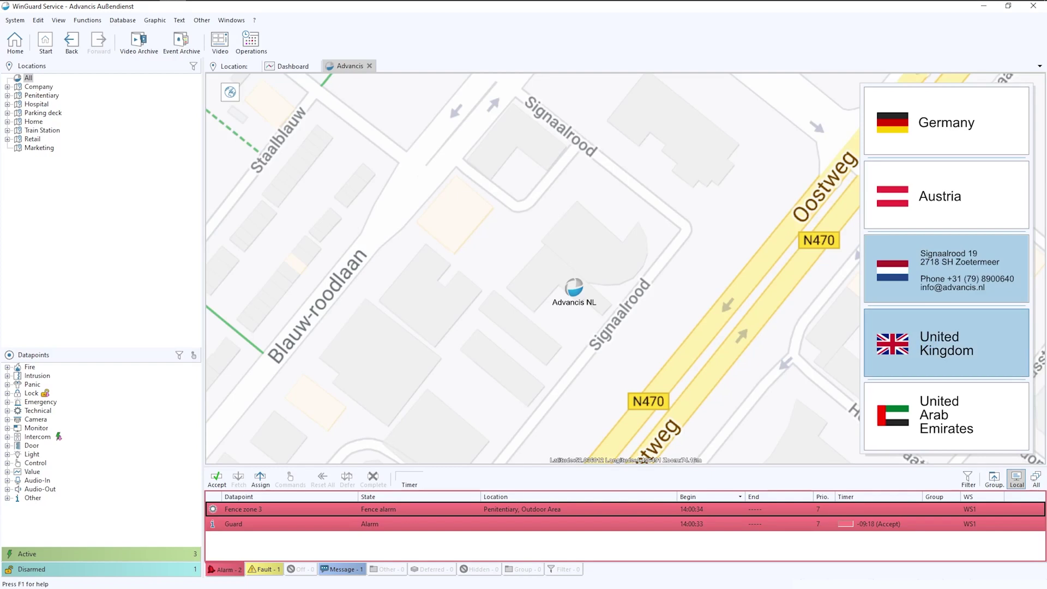
left_click(929, 346)
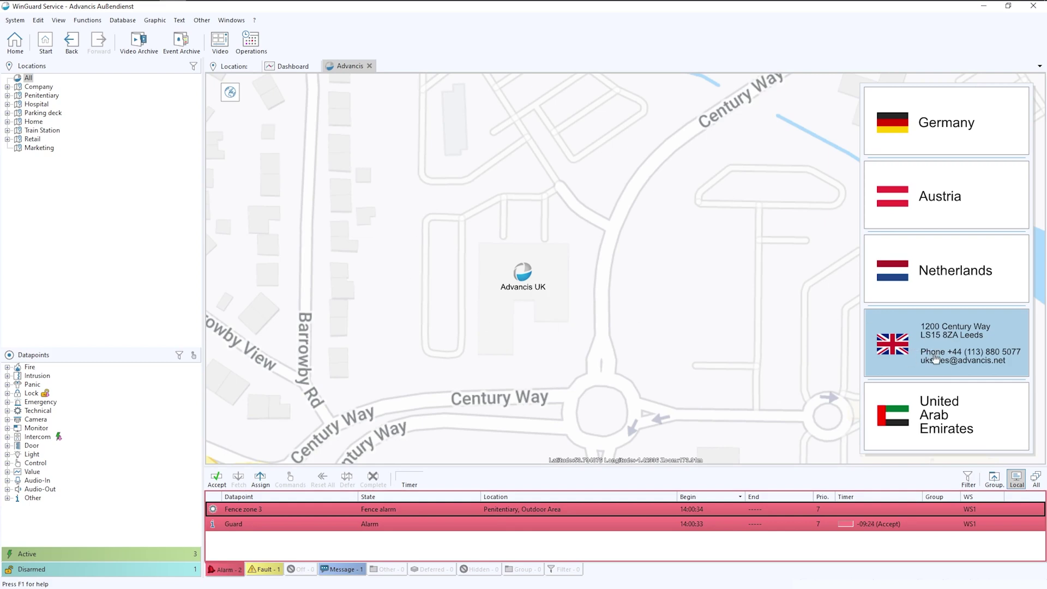
Step: Show the Austria office, zoom the map, and return to the Location 3-D view
left_click(907, 184)
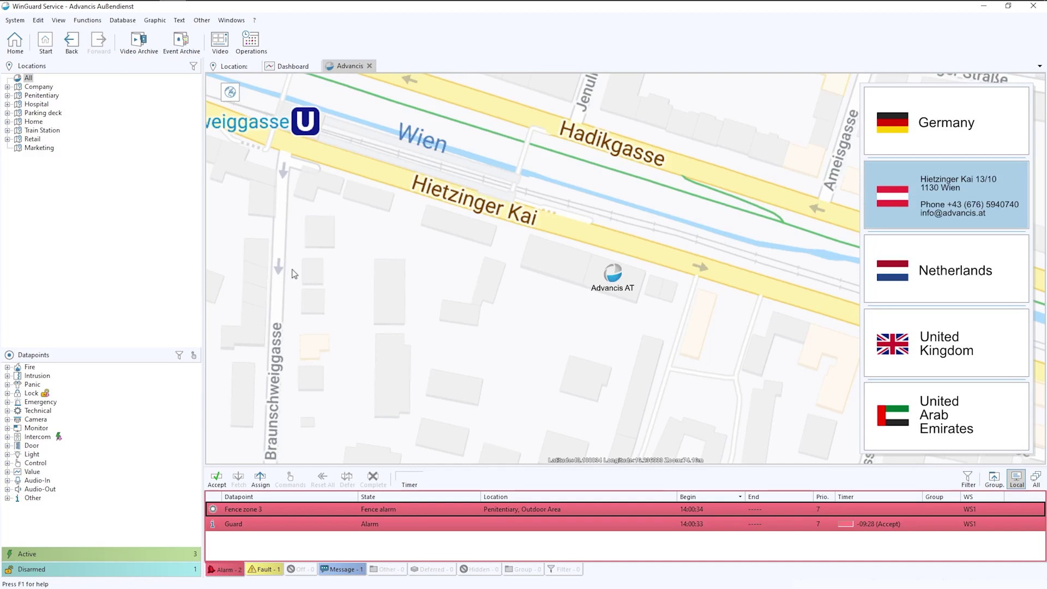
scroll(322, 284, "up", 2)
scroll(303, 423, "up", 2)
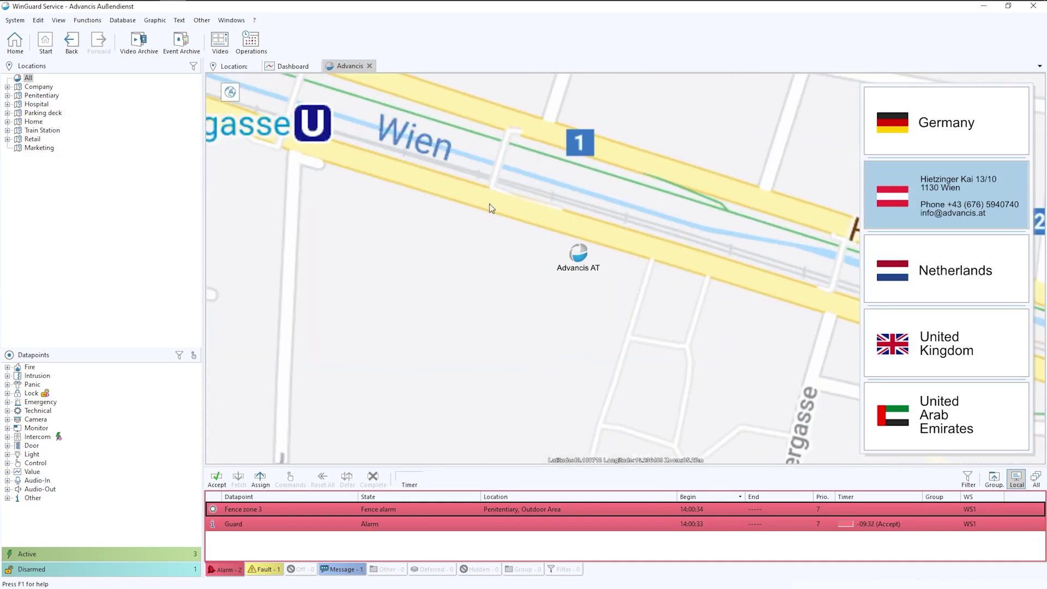
left_click(229, 67)
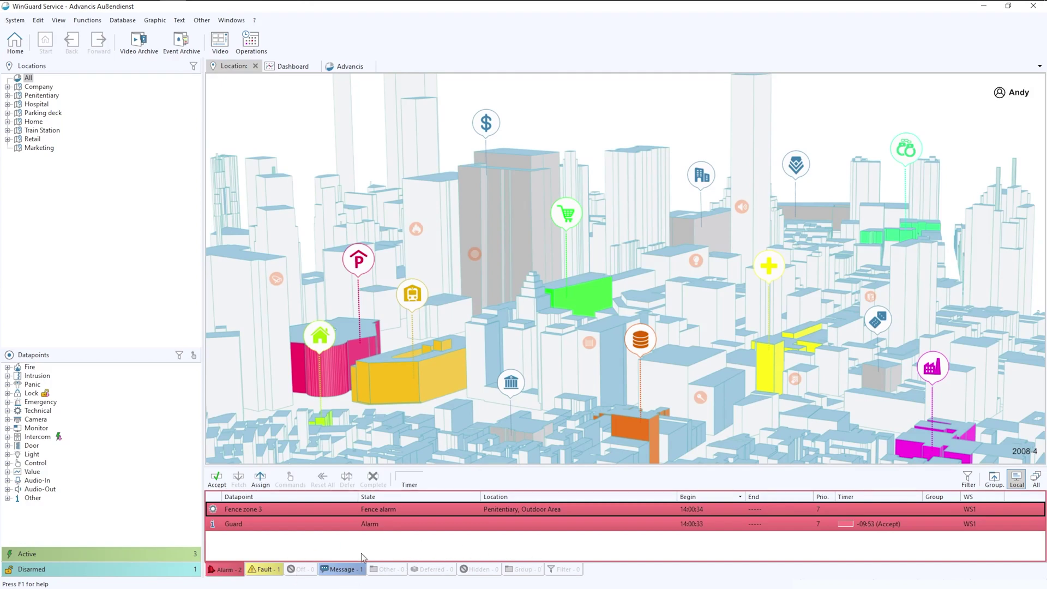
left_click(342, 569)
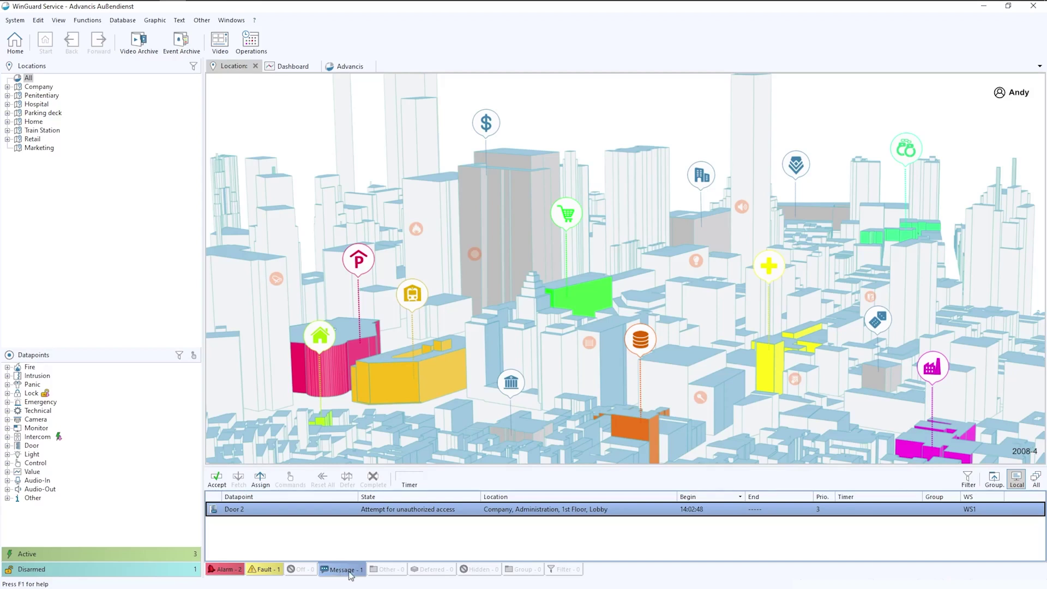
left_click(219, 570)
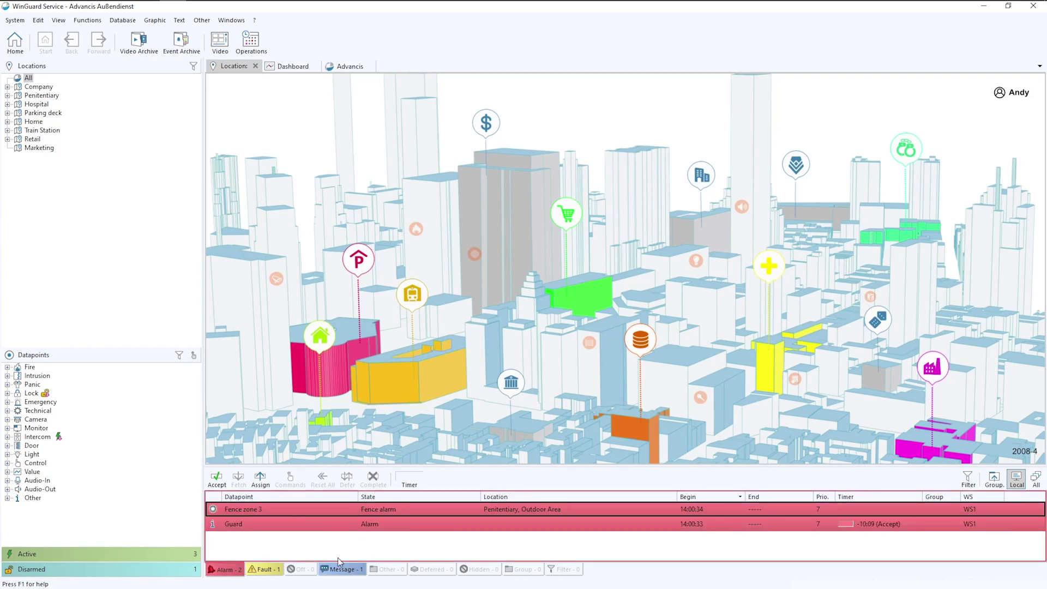
left_click(349, 570)
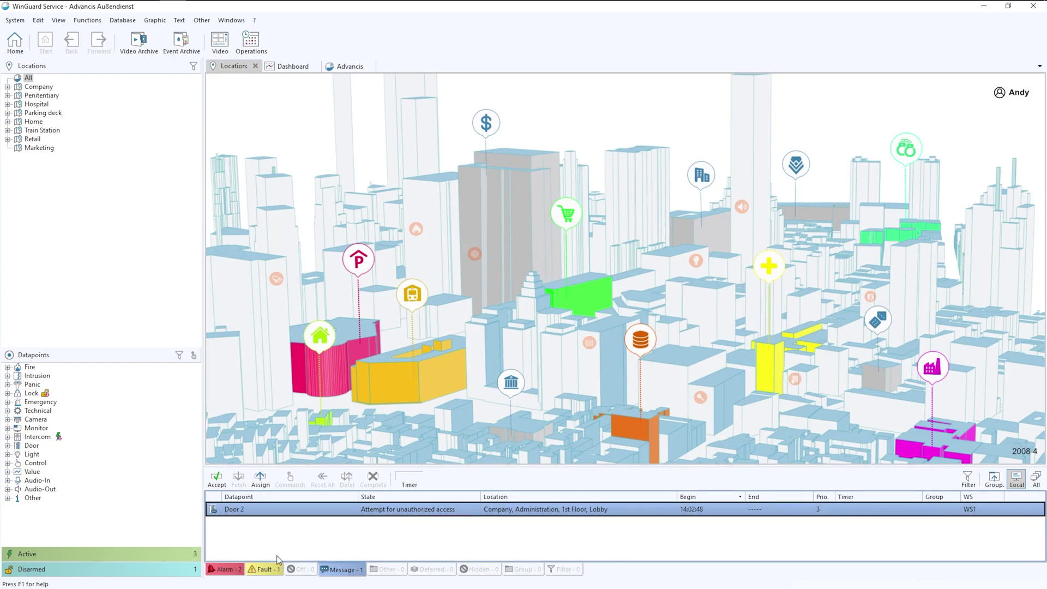
left_click(226, 571)
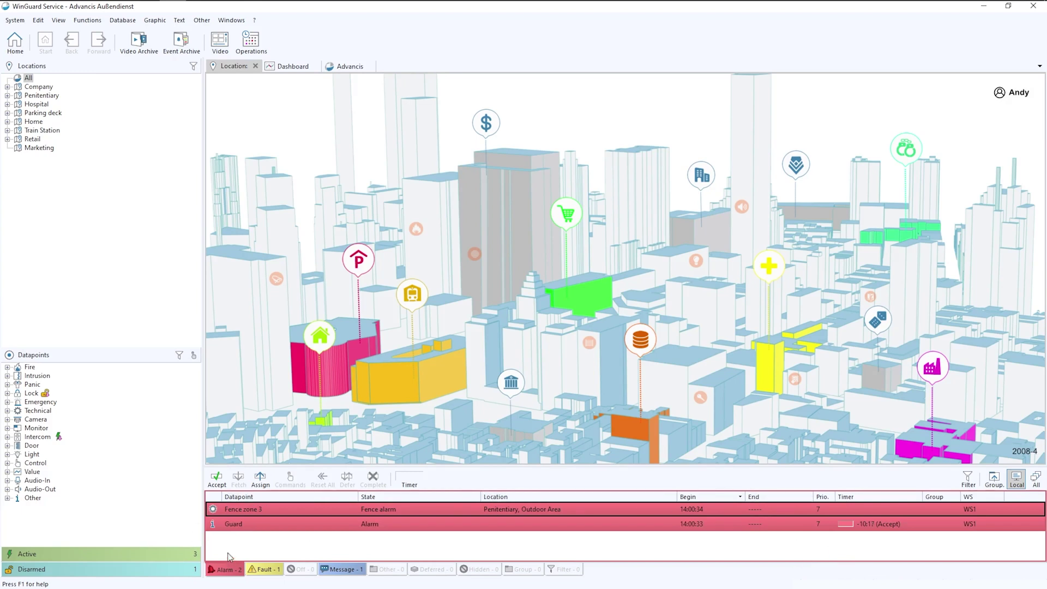
Step: Open the Fence zone 3 alarm and list its Fence-601/602 camera bookmarks under Attachments
double_click(253, 509)
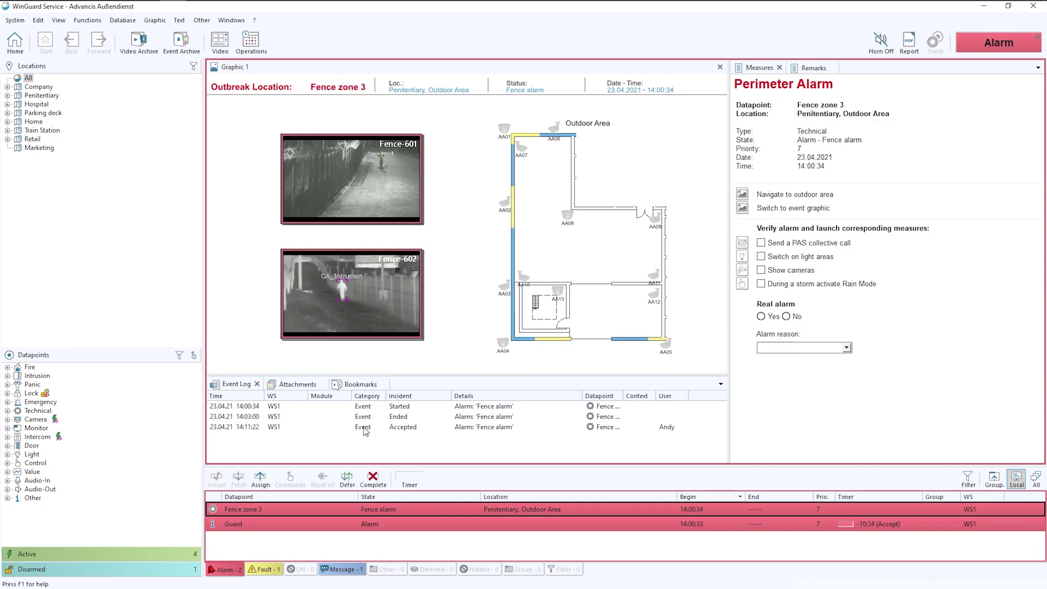
left_click(294, 385)
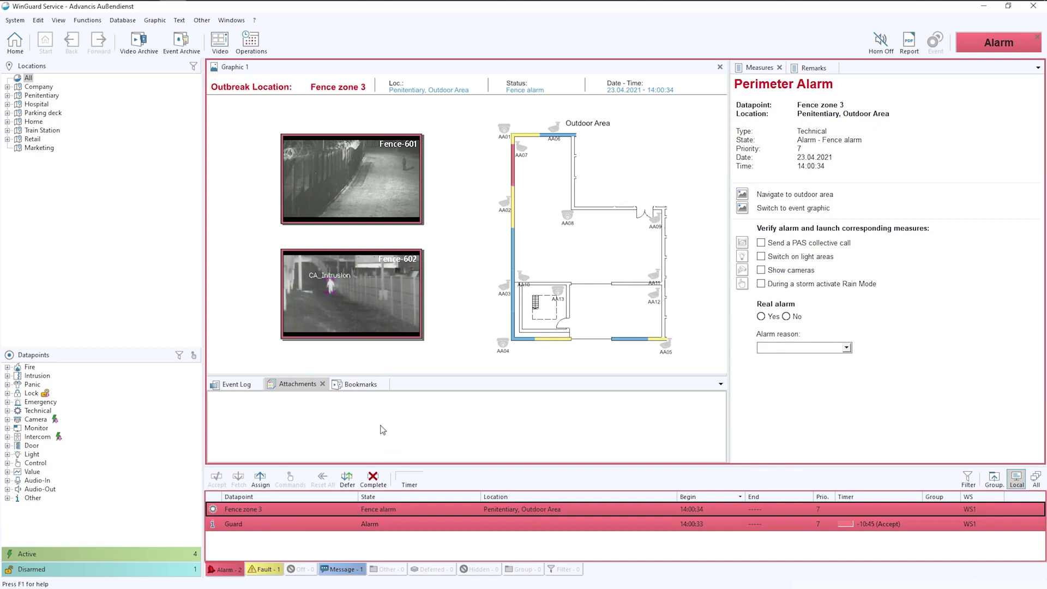
left_click(358, 385)
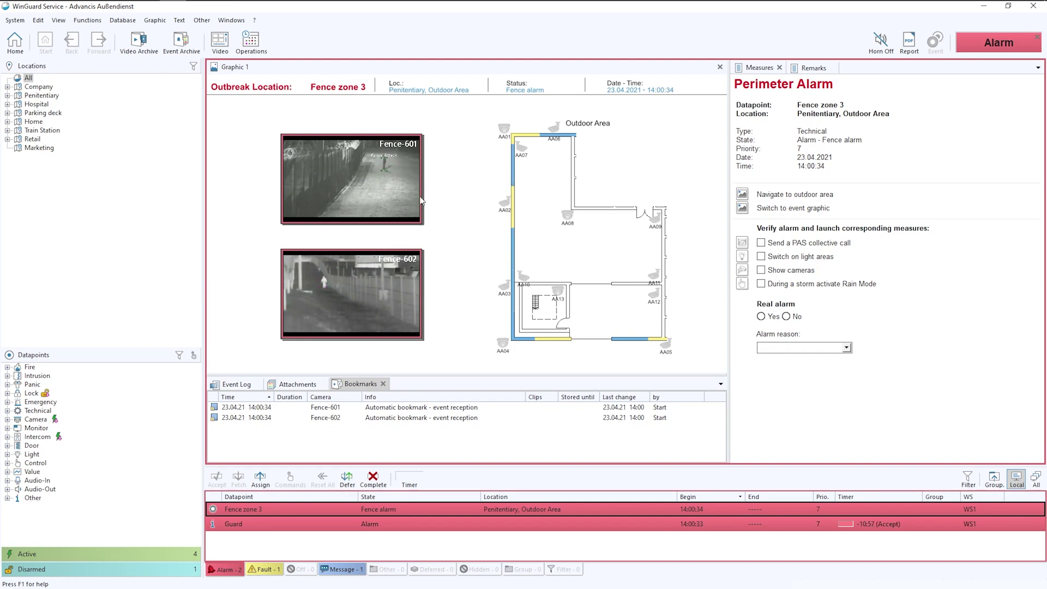
left_click(268, 251)
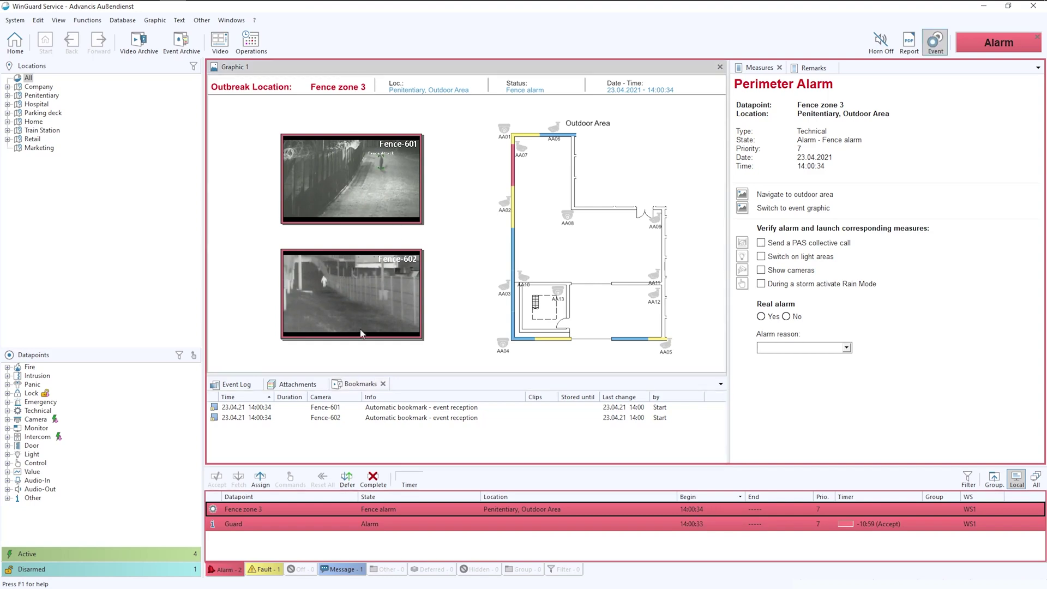